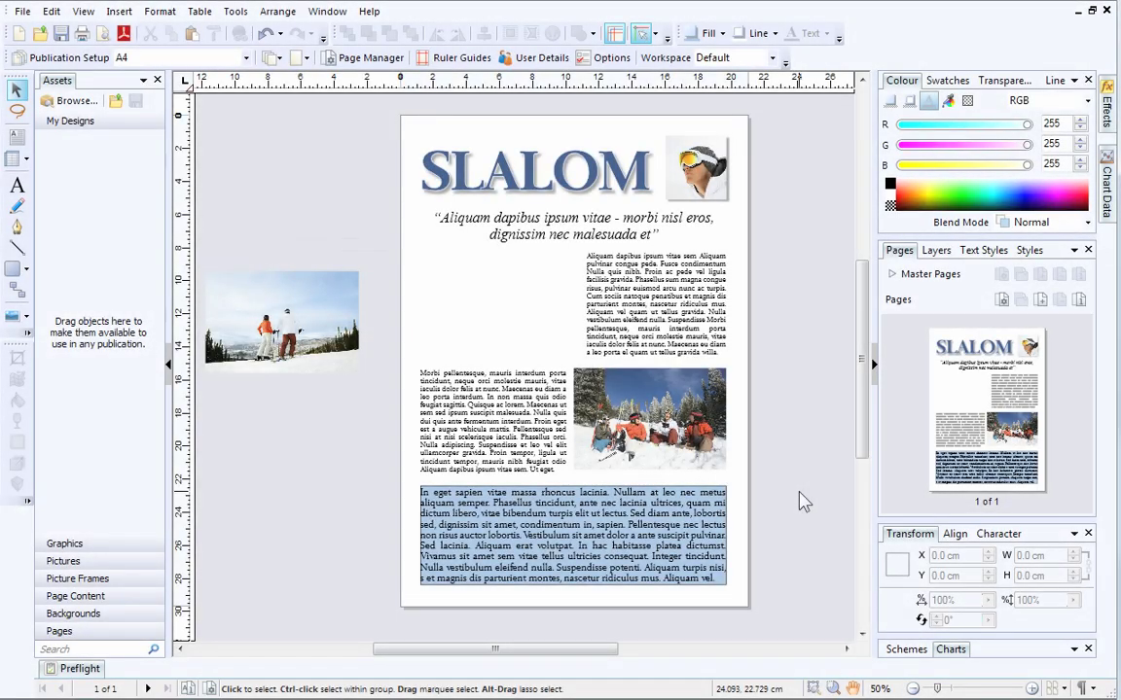
- Drag the skiing photo from the pasteboard onto the SLALOM page, then deselect it
click(304, 317)
drag(304, 317, 511, 297)
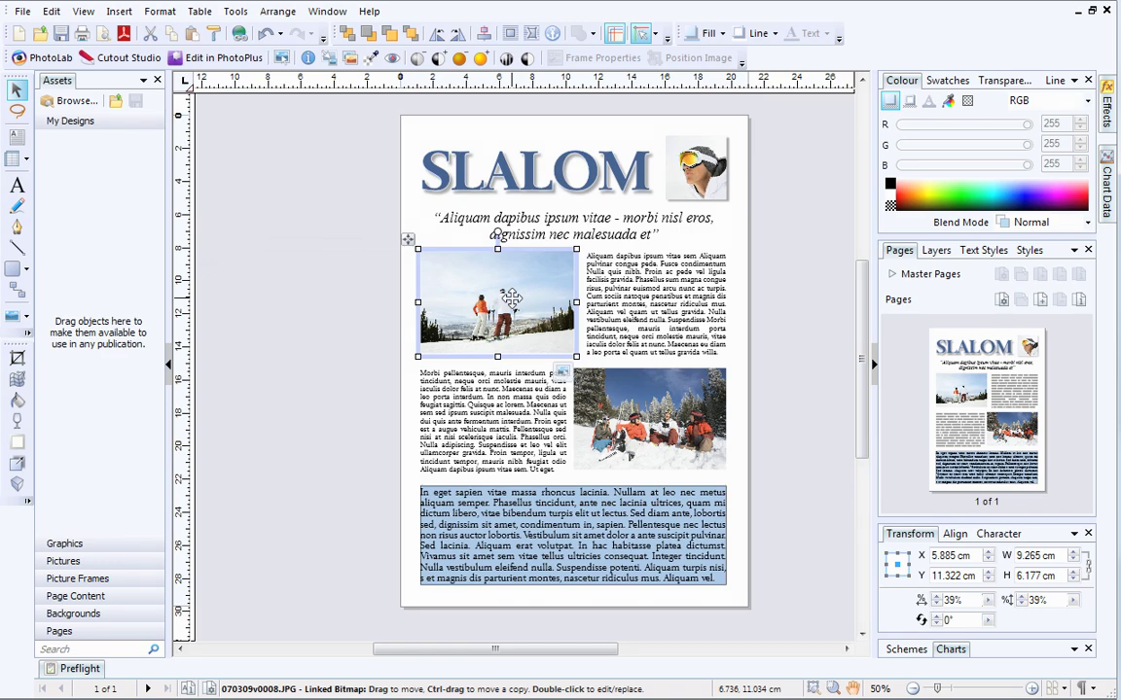
click(806, 397)
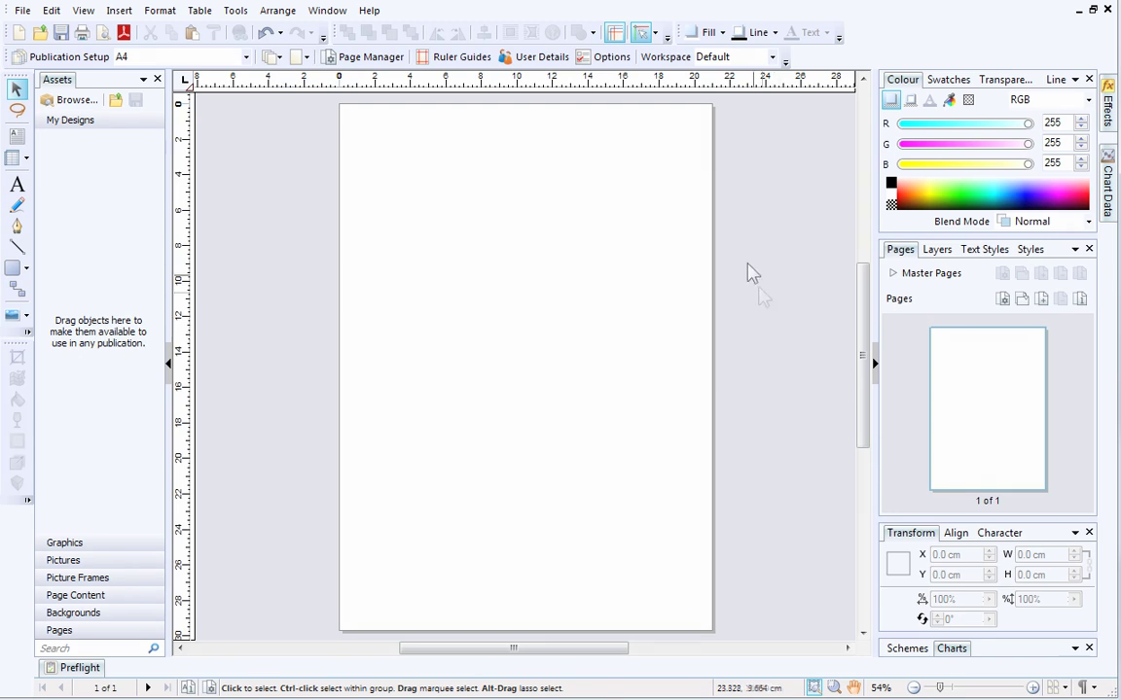
click(655, 34)
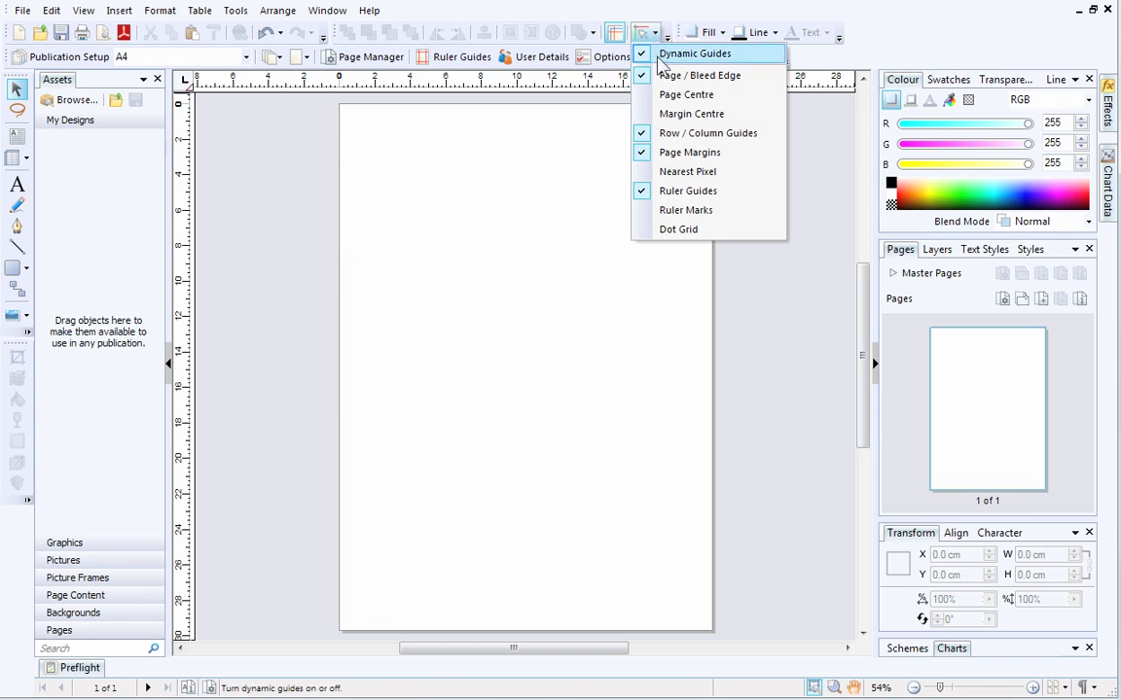
click(654, 33)
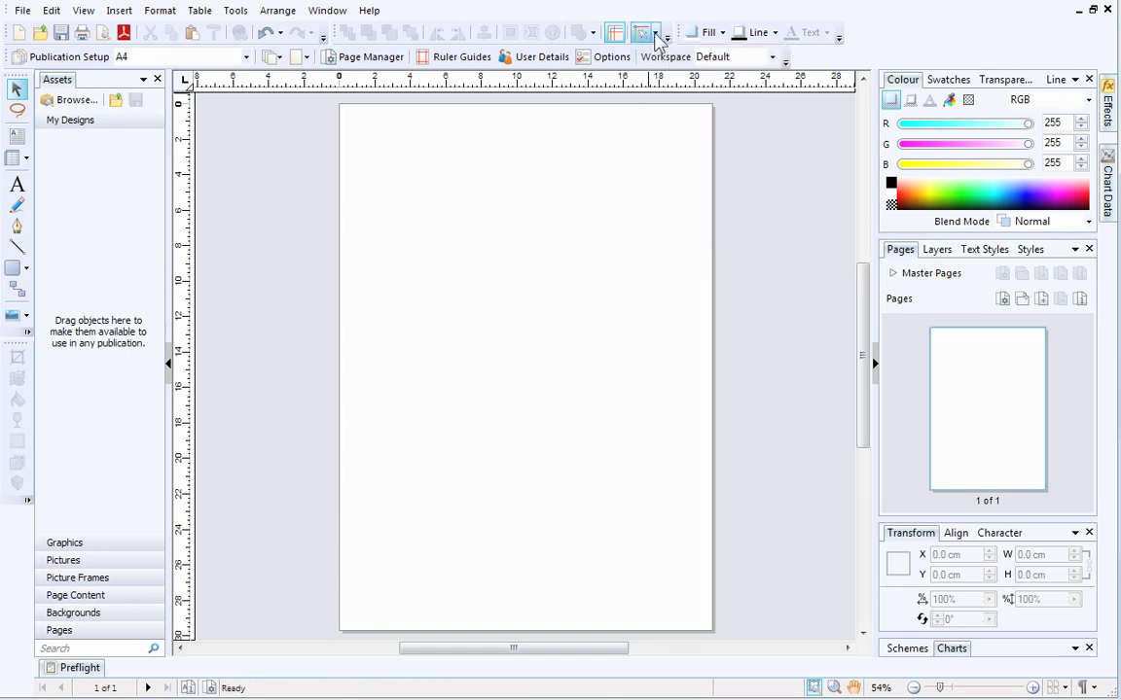
- Import 070214g0051.JPG and place it on the page at its default 21.0 cm size
click(28, 315)
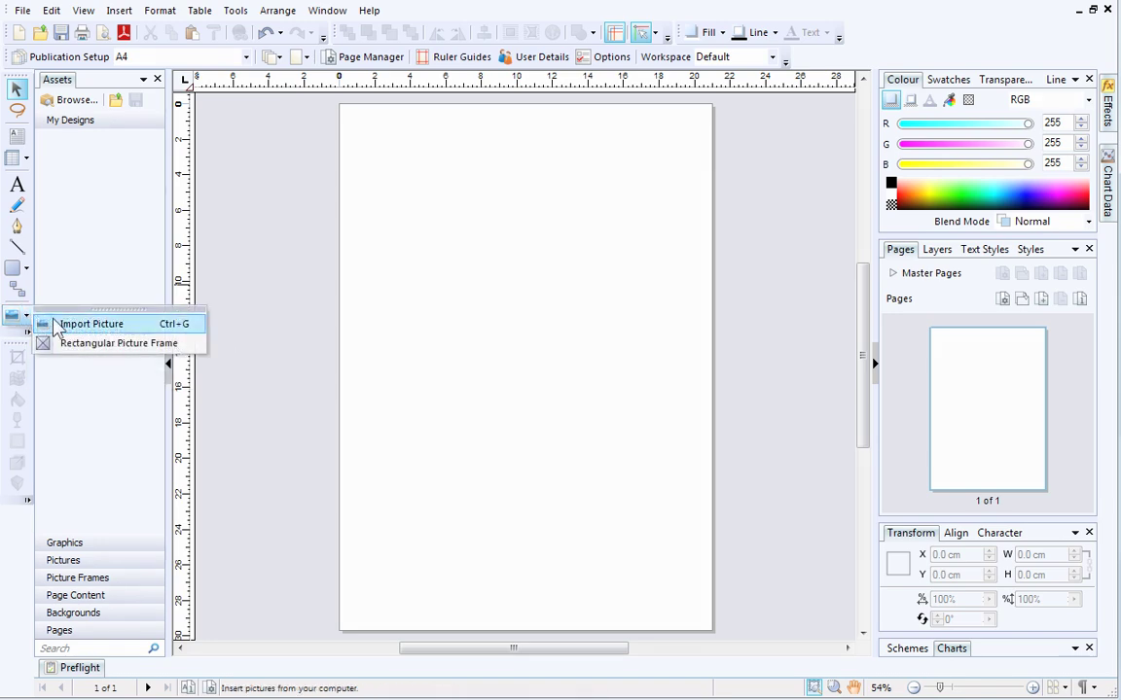
click(78, 324)
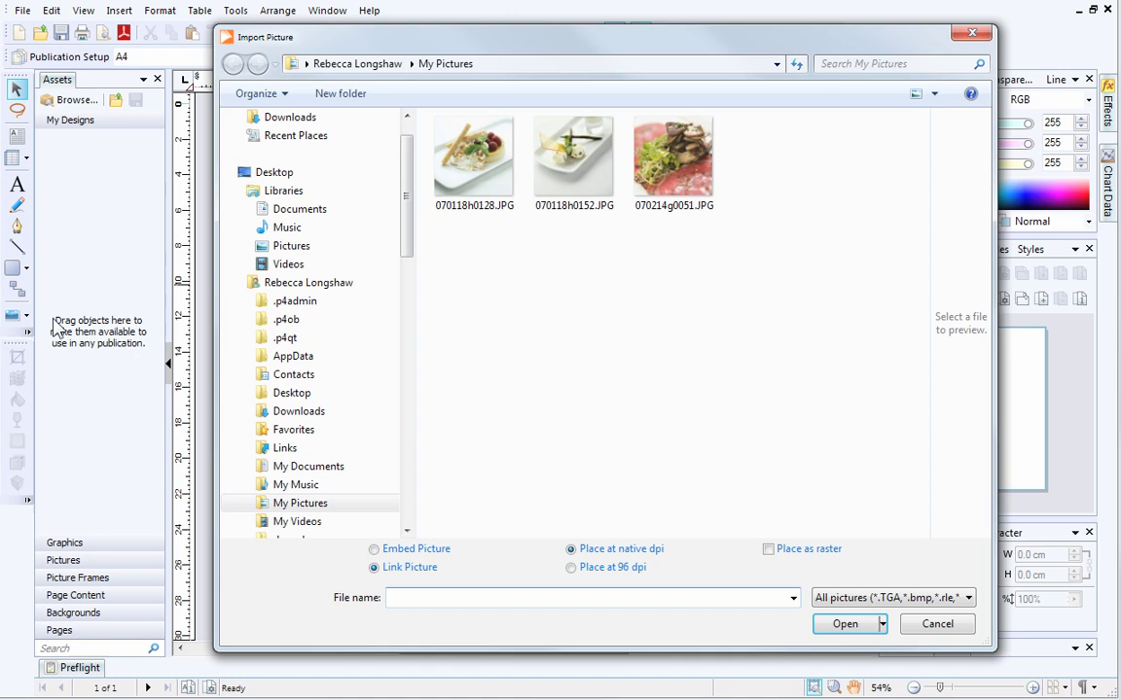
click(671, 185)
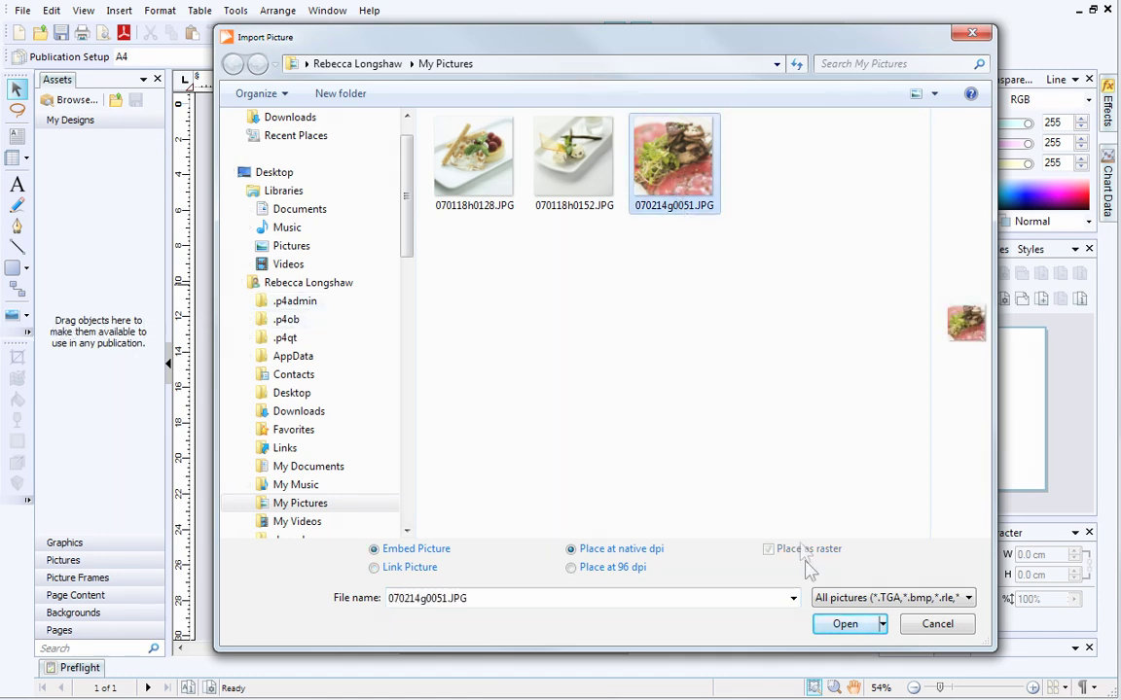
click(832, 625)
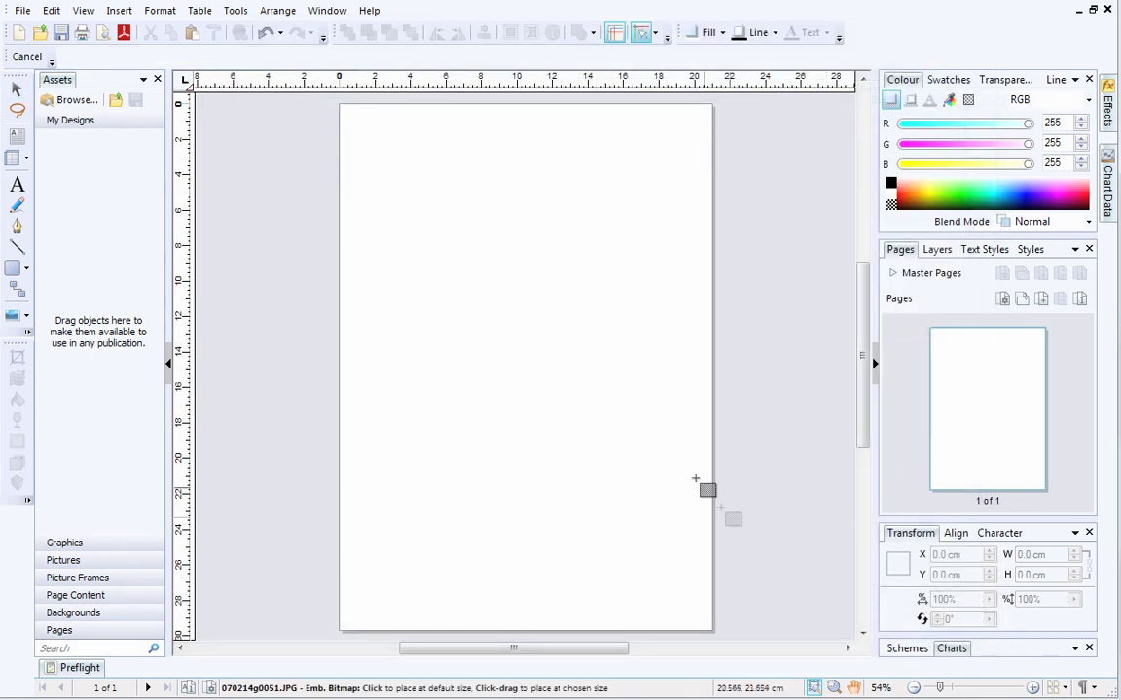
click(392, 158)
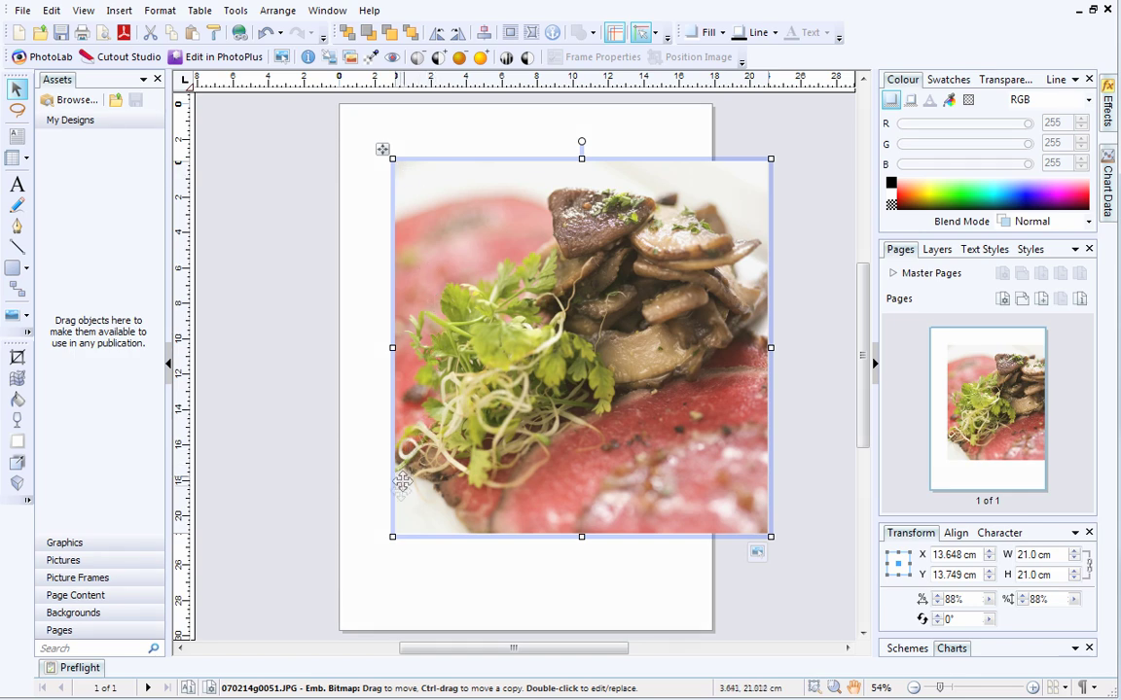
- Resize the food photo to 11.674 cm square (49%), snapped into the top-right margin corner
drag(392, 536, 518, 418)
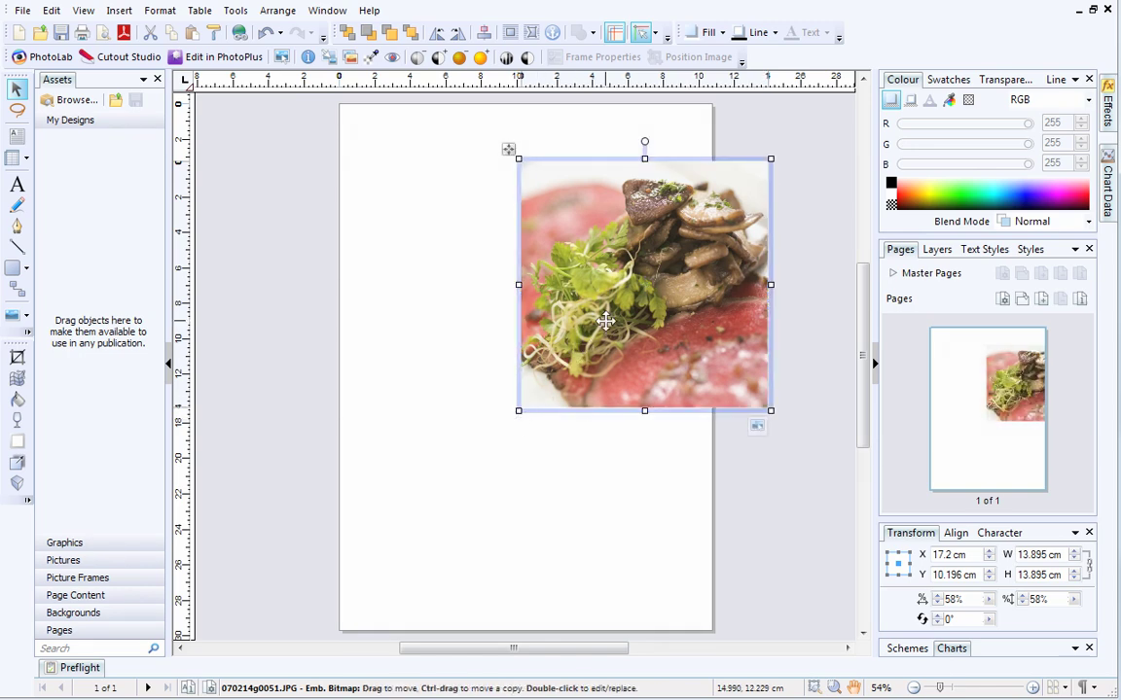
drag(604, 318, 529, 287)
drag(440, 372, 479, 339)
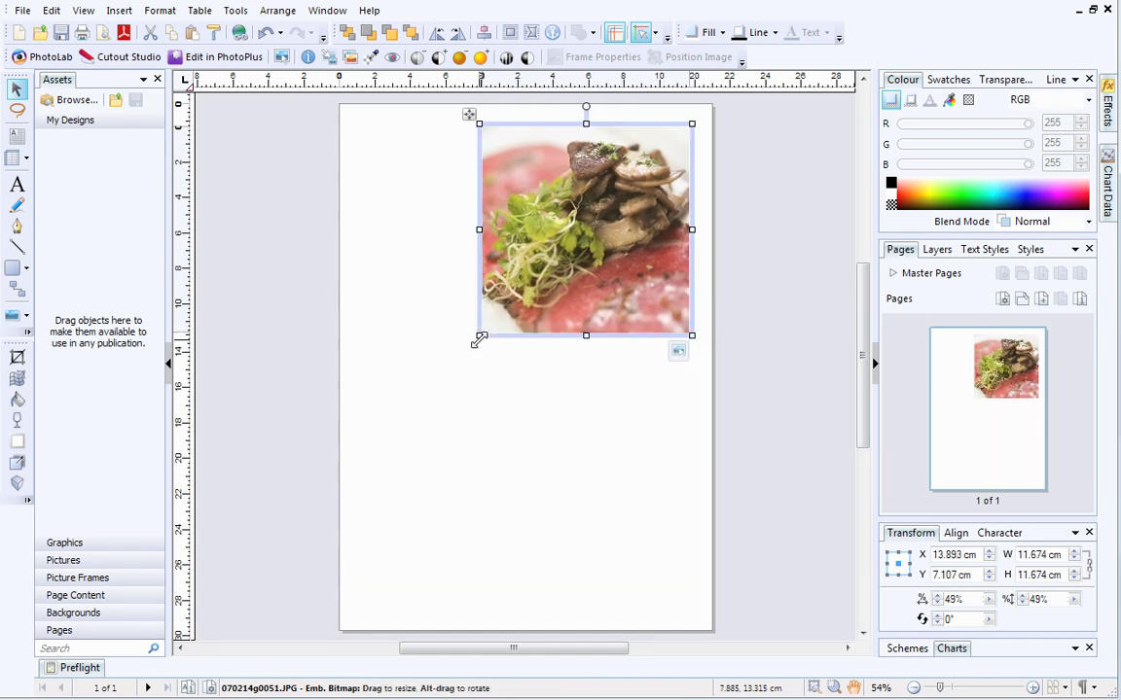
- Draw a 6.22 × 11.674 cm text frame left of the photo and fill it with placeholder text
click(23, 141)
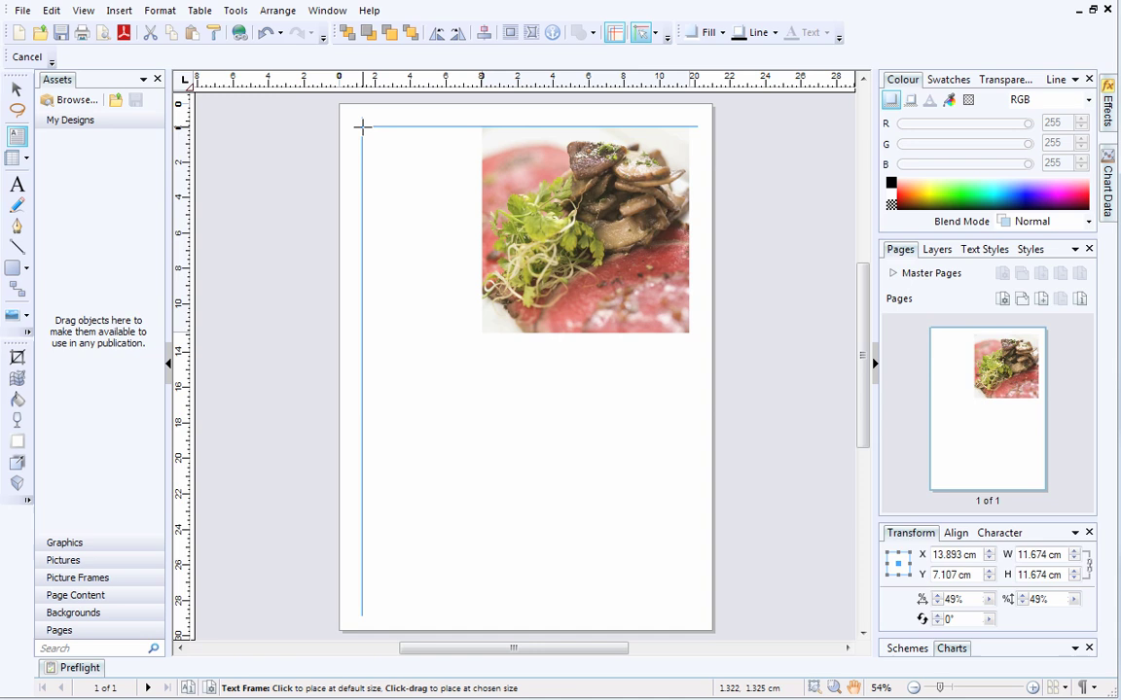
drag(361, 127, 472, 333)
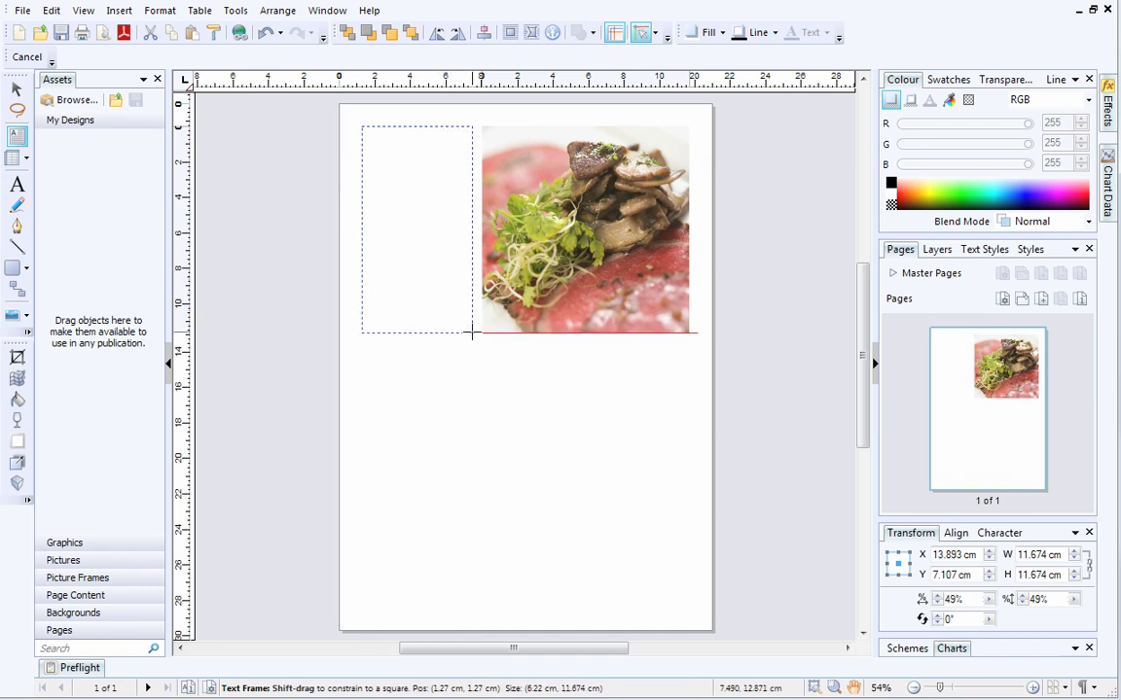
drag(472, 332, 472, 333)
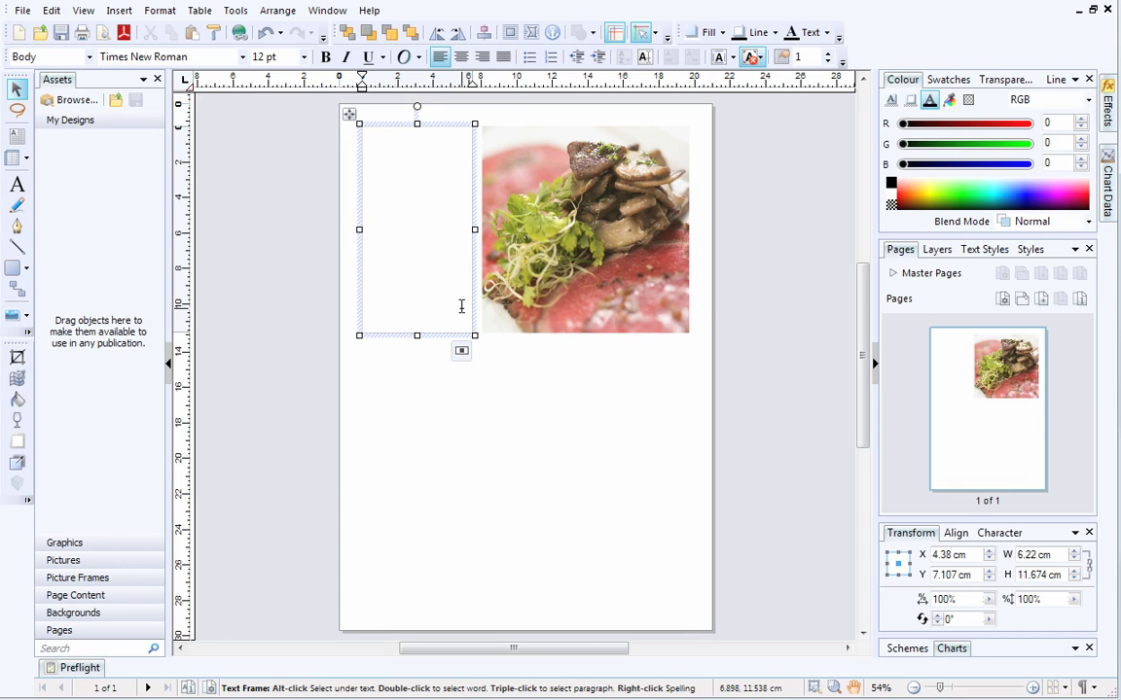
key(ctrl+v)
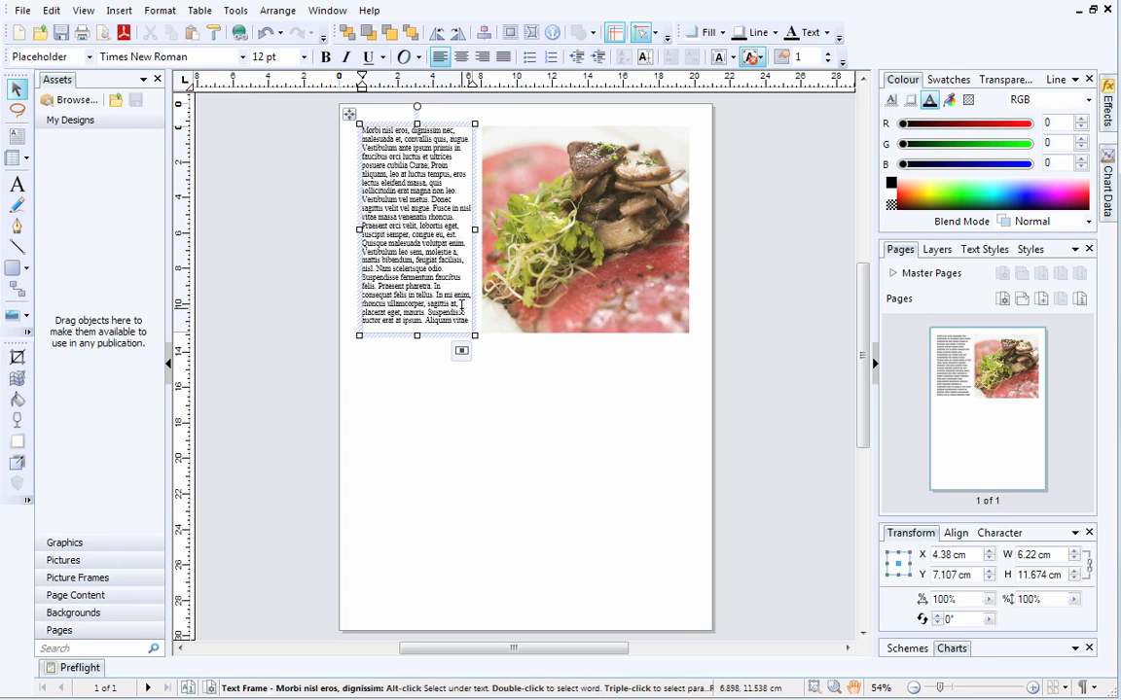
- Add a second text frame below the first and an 11.674 × 5.23 cm placeholder-filled frame under the photo
click(20, 138)
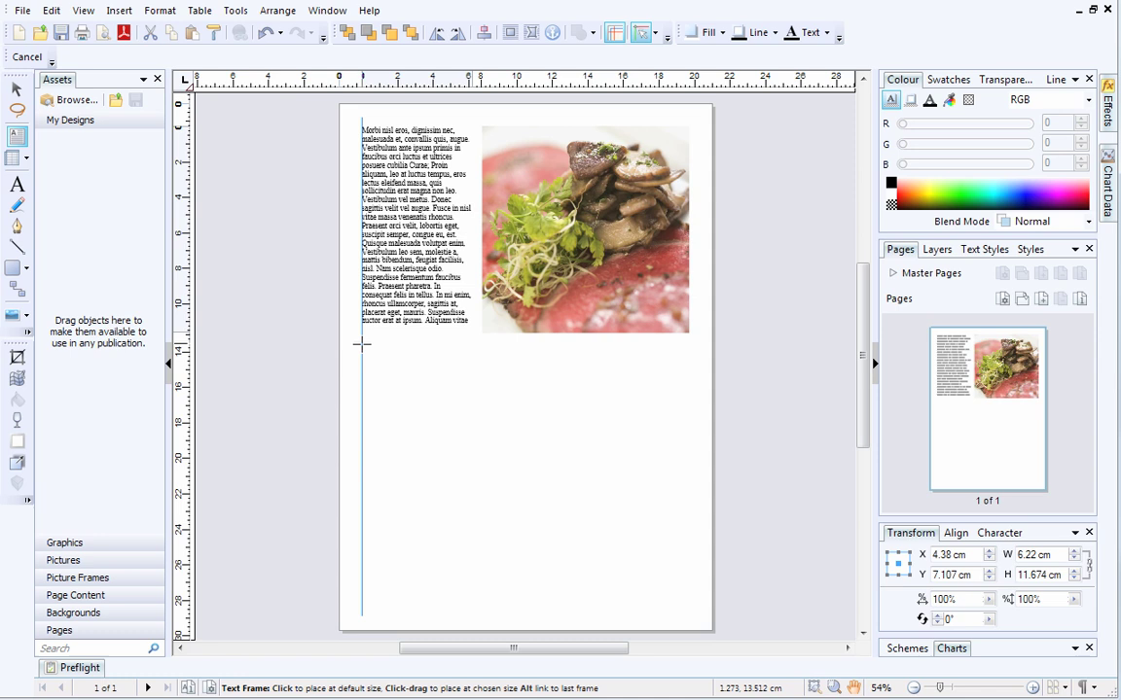
drag(362, 347, 474, 534)
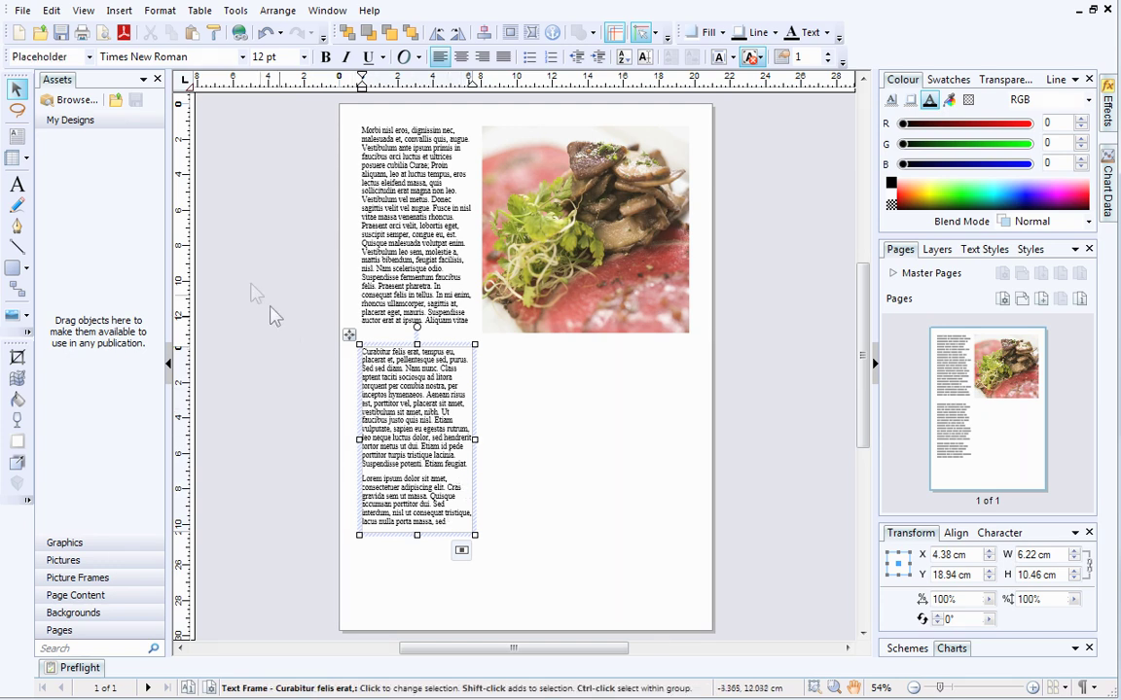
click(17, 136)
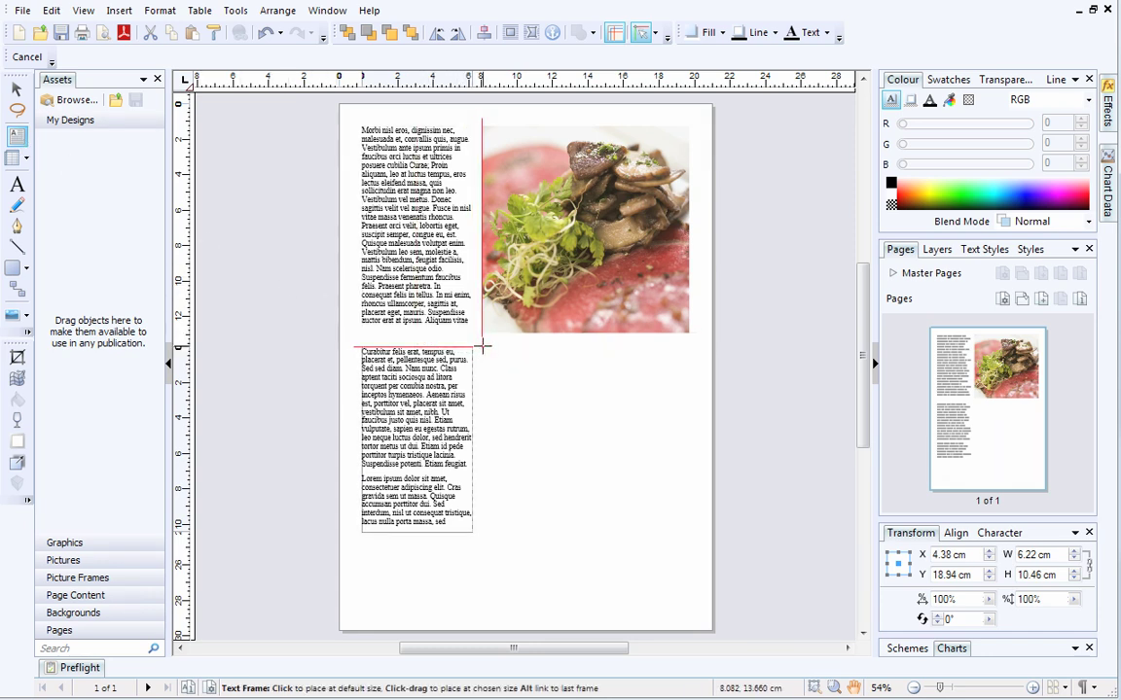
drag(483, 348, 688, 441)
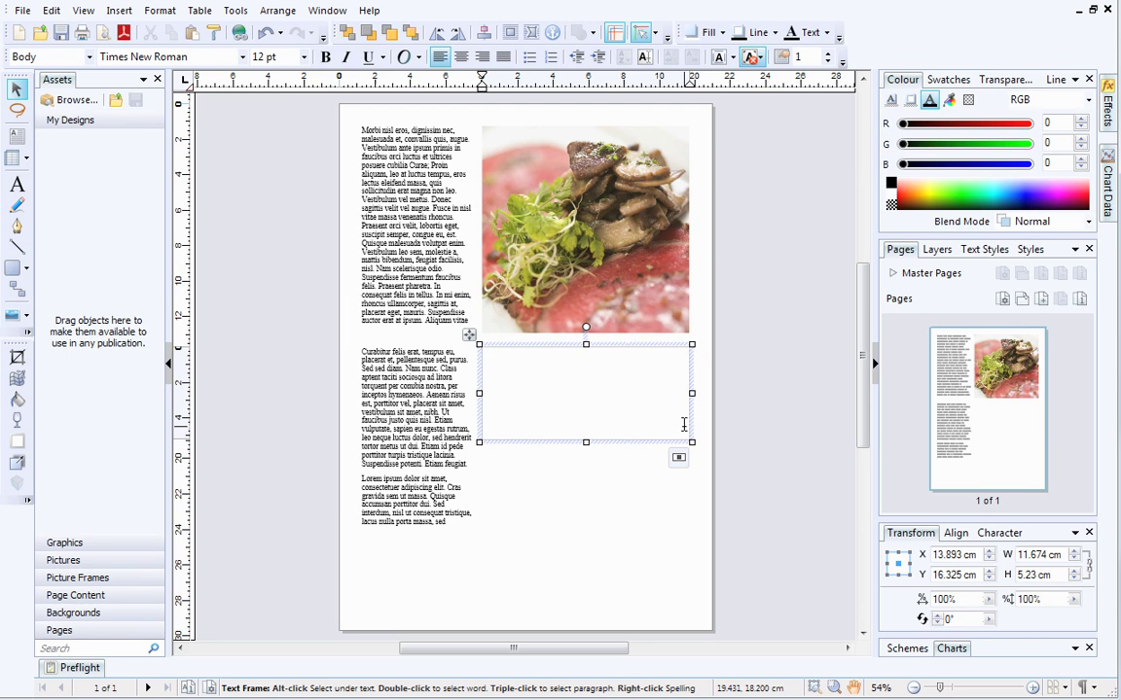
key(ctrl+shift+t)
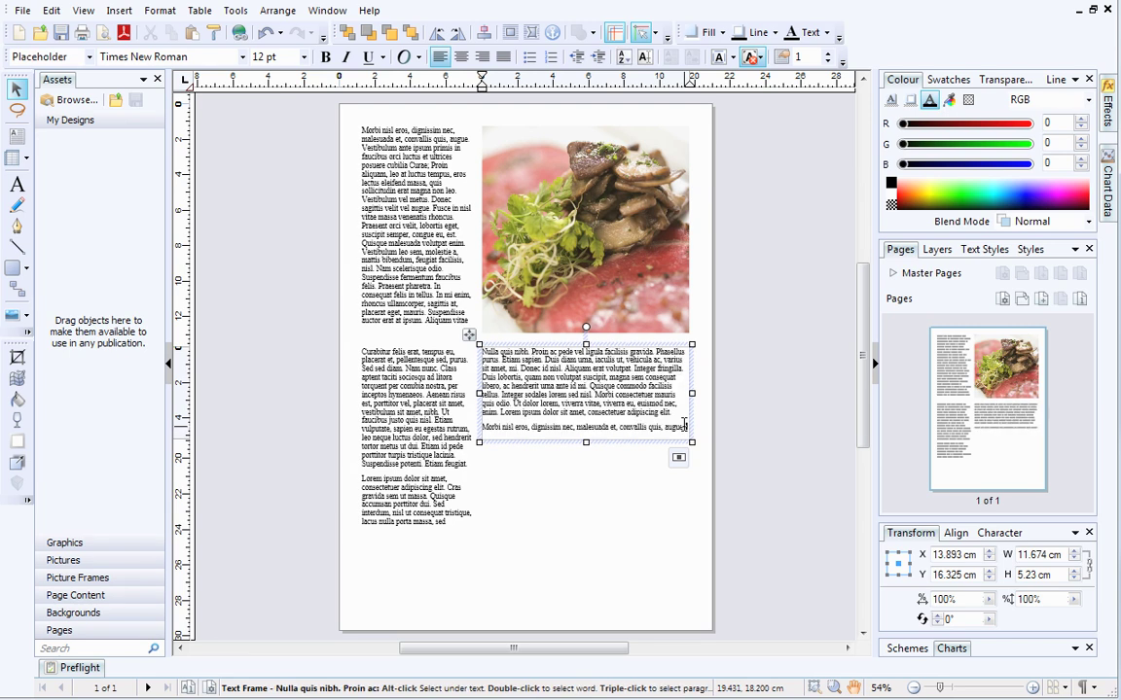
click(662, 499)
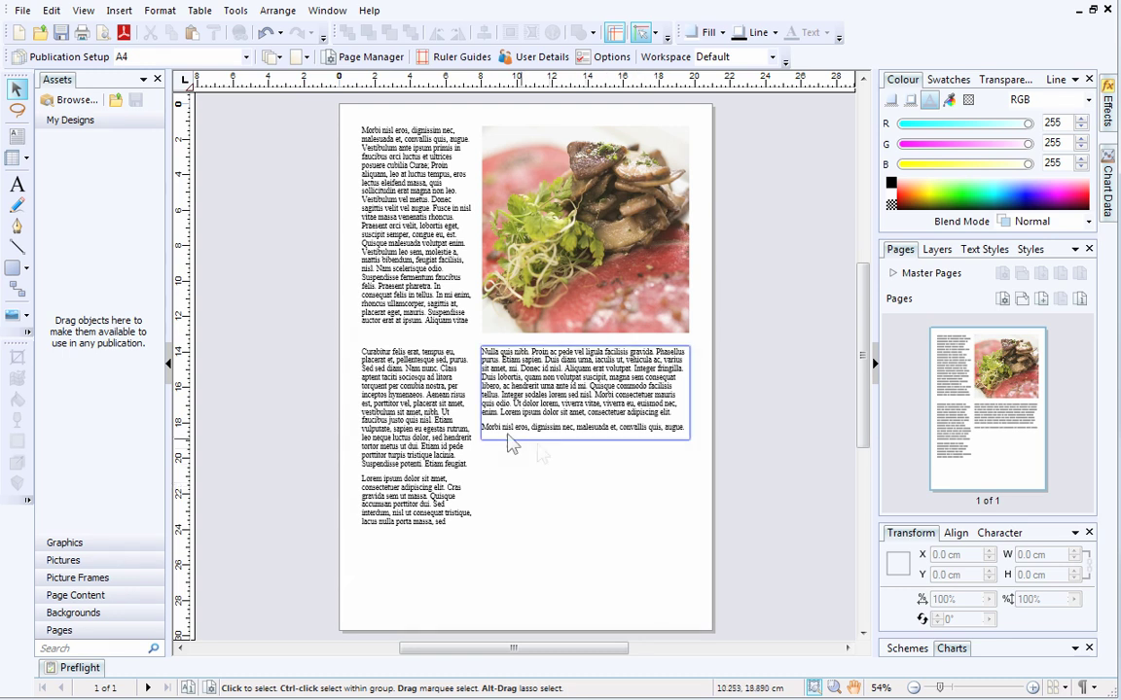
- Import 070118h0128.JPG and 070118h0152.JPG together from My Pictures
click(27, 316)
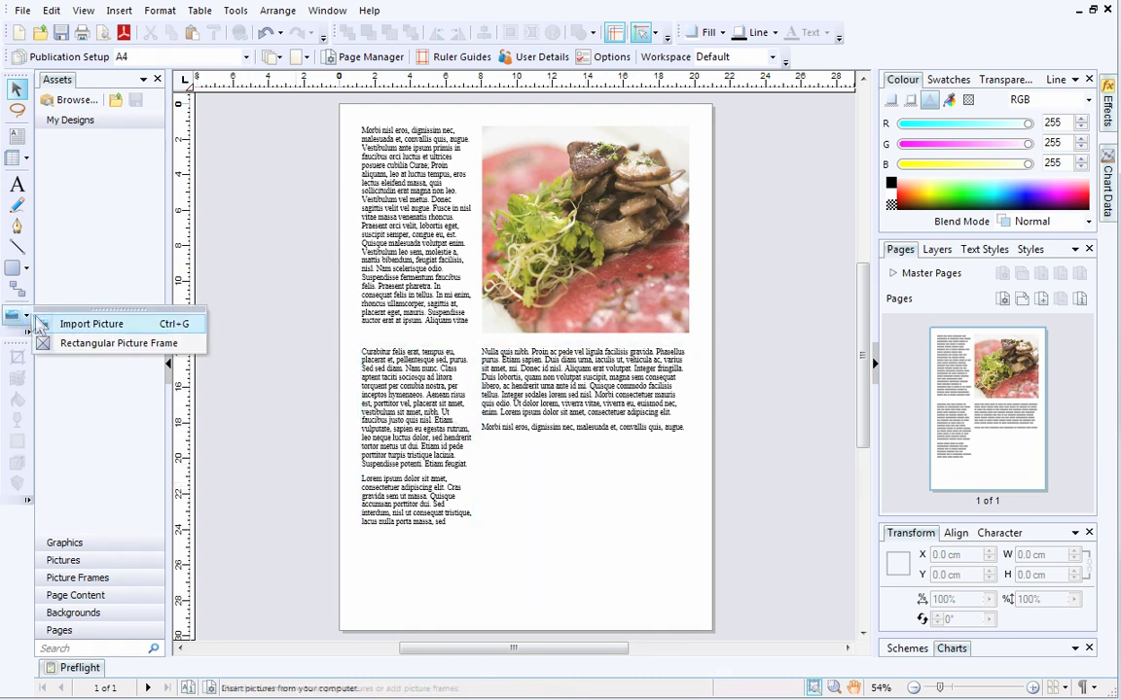
click(49, 324)
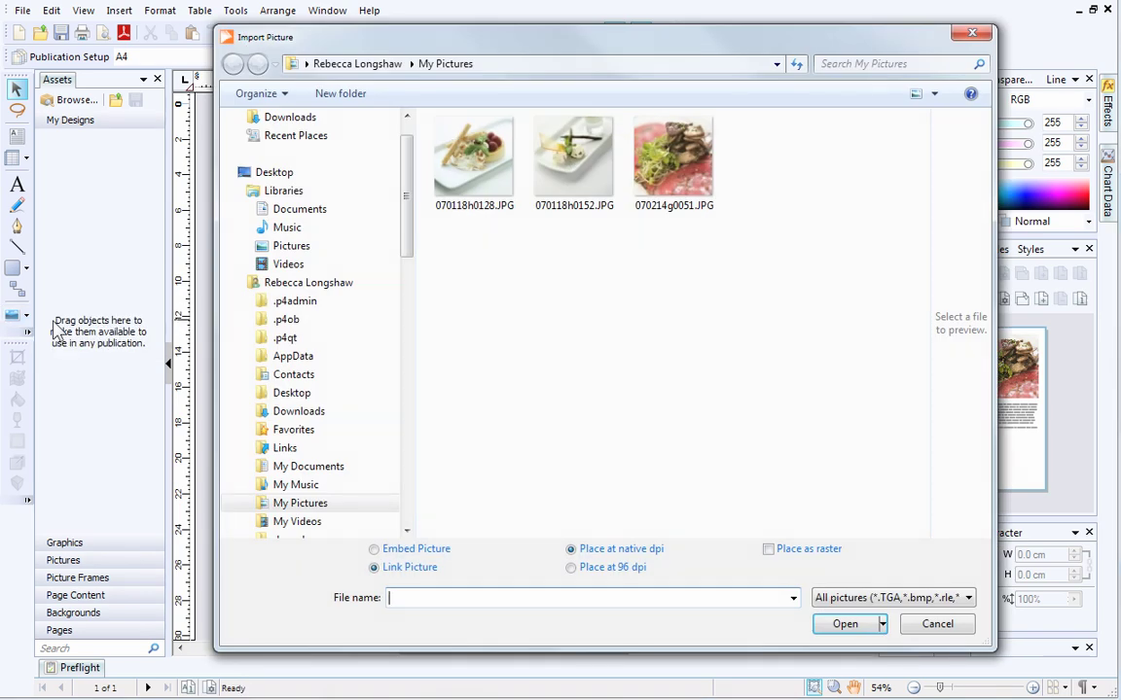
click(469, 160)
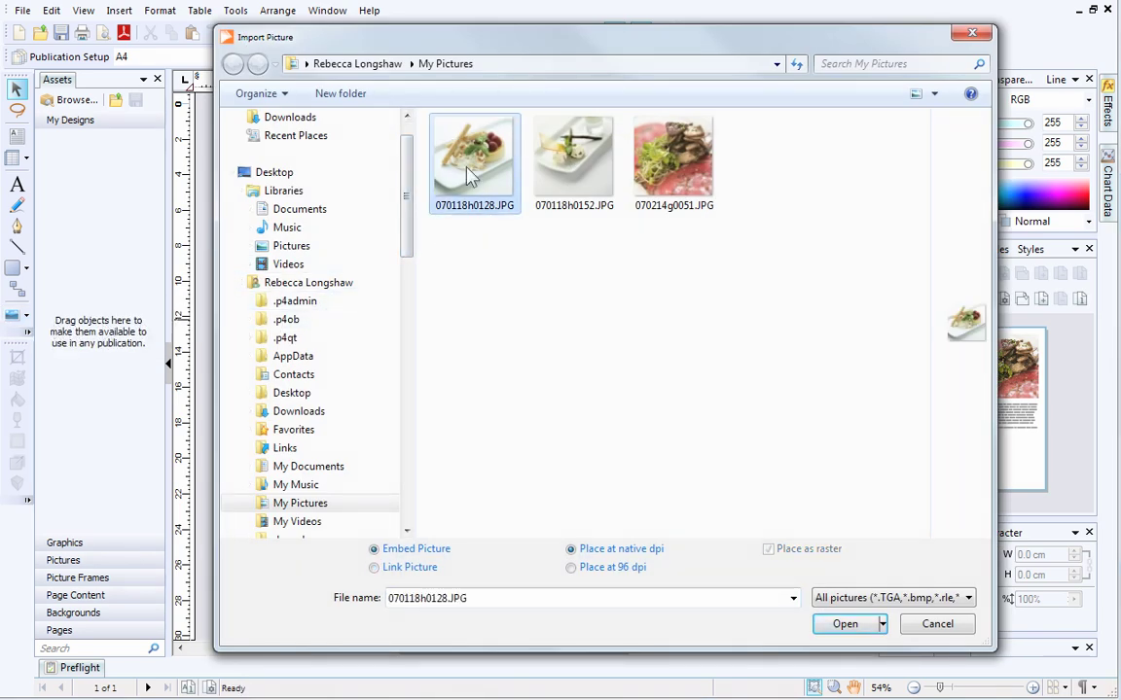
ctrl+click(569, 182)
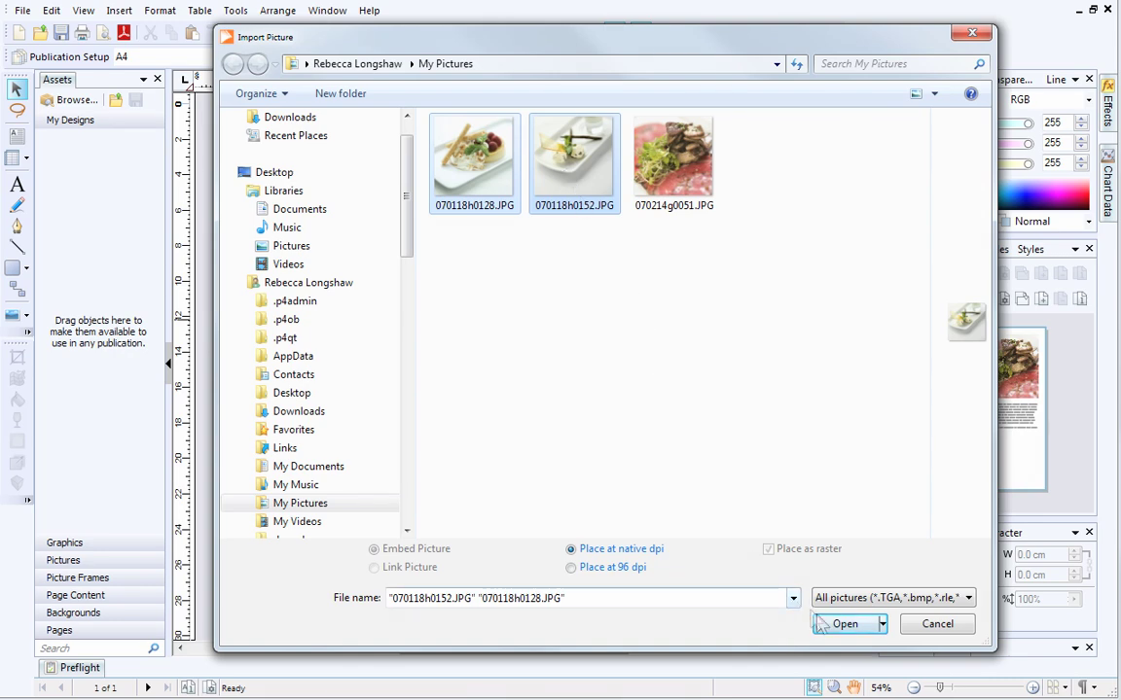
click(842, 625)
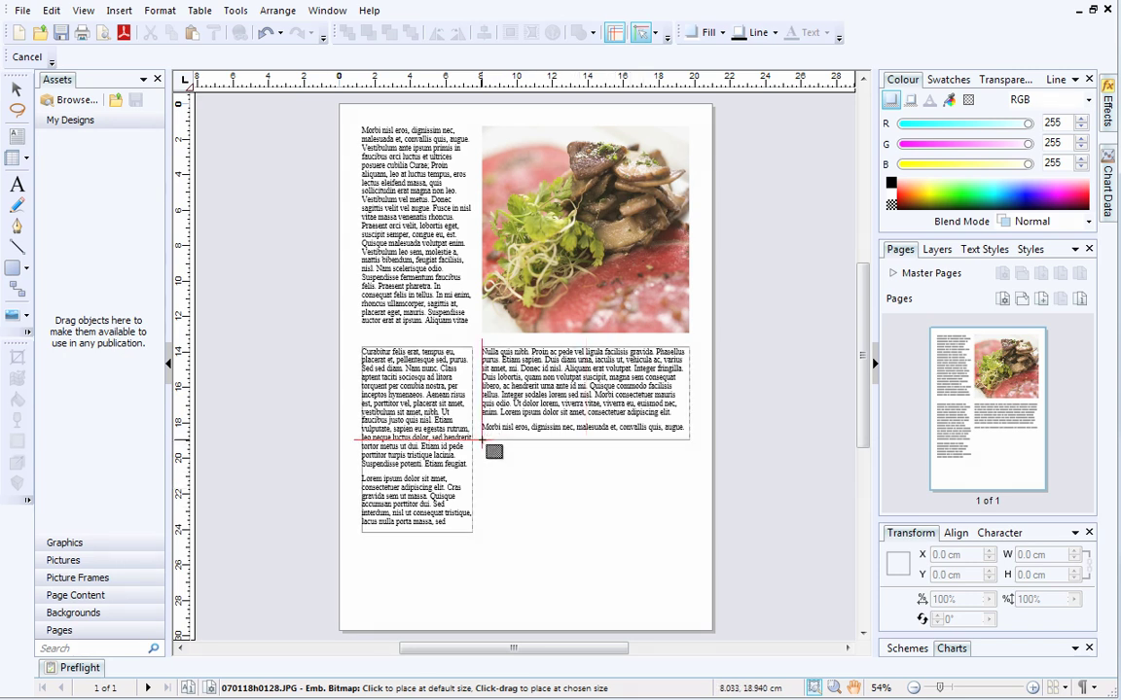
- Place both 5.23 cm photos side by side under the right text frame, aligned to its edges
drag(482, 440, 591, 532)
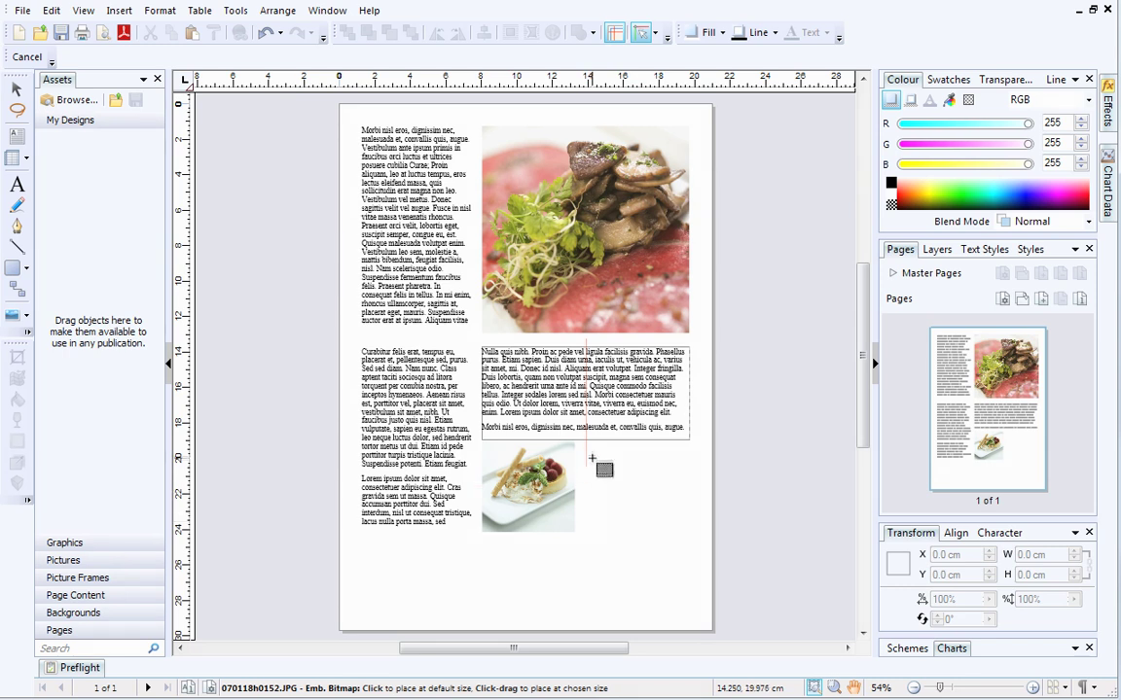
drag(587, 440, 679, 533)
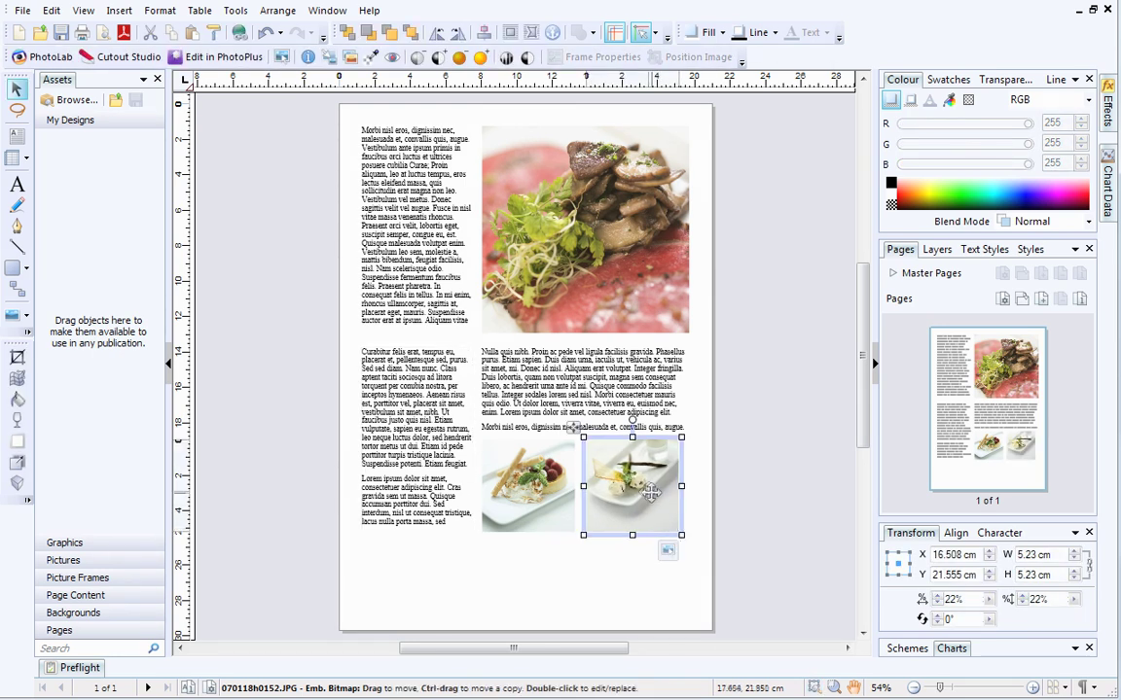
drag(648, 491, 659, 491)
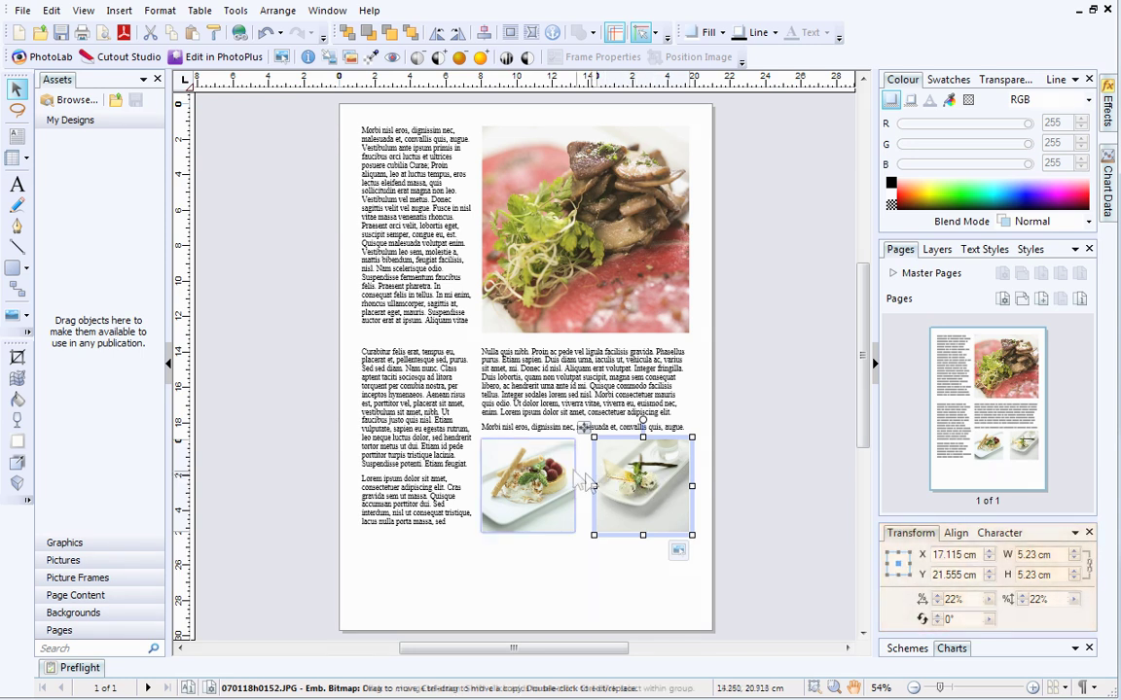
click(550, 473)
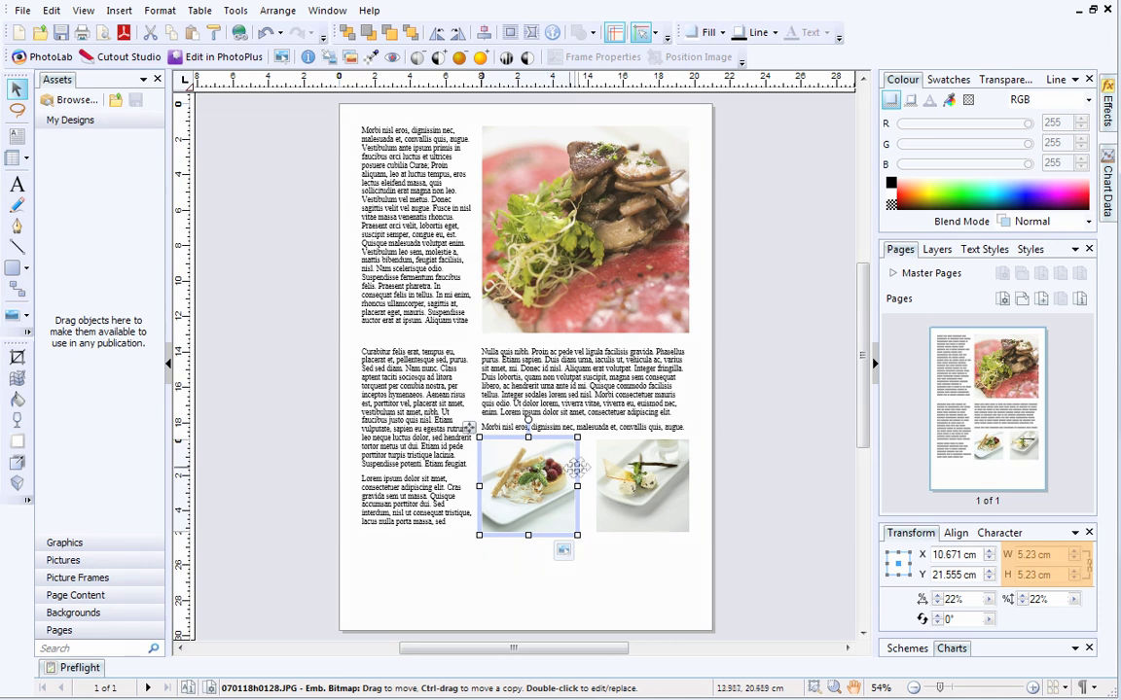
click(622, 467)
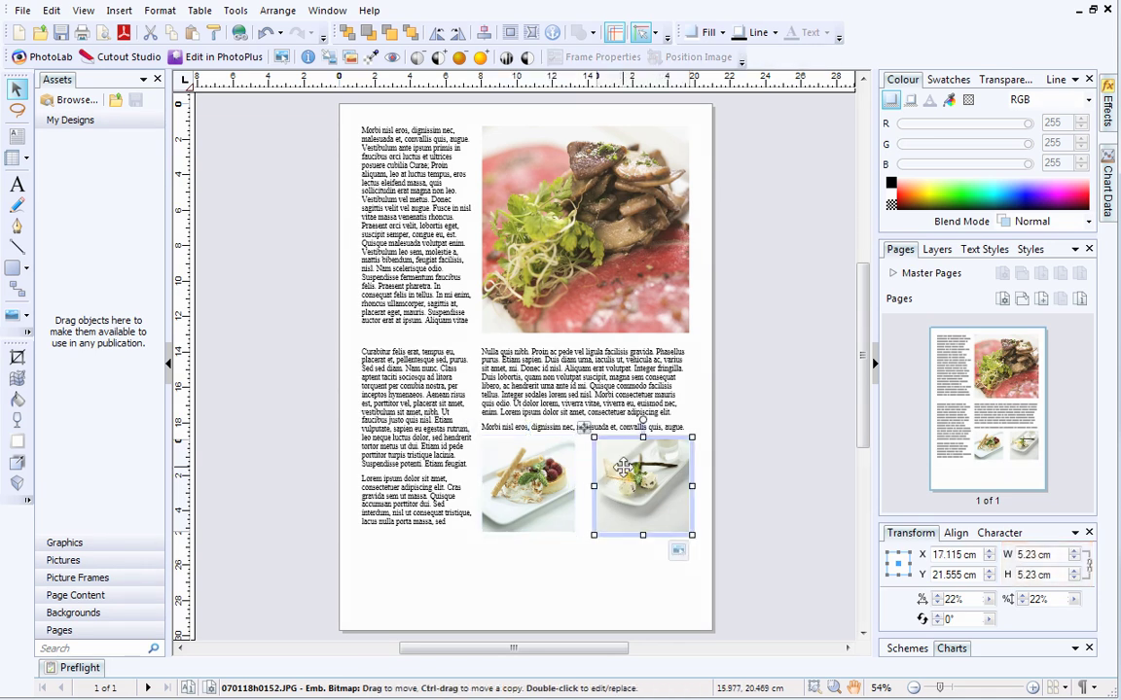
click(601, 574)
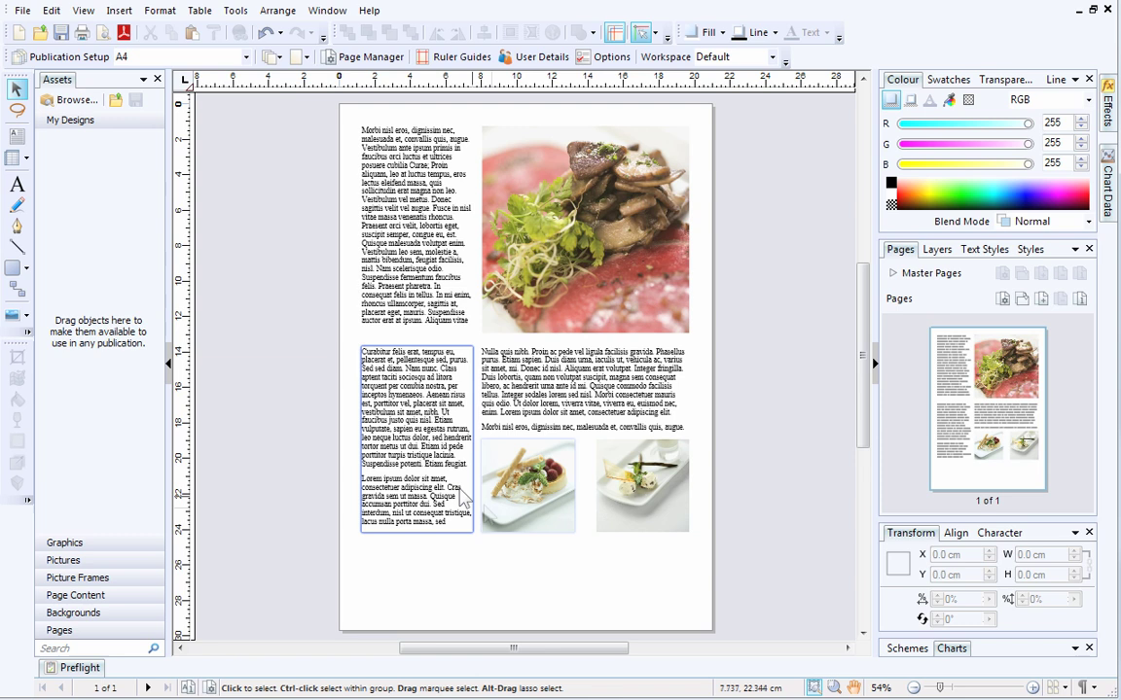
- Draw an 18.46 × 3.865 cm Quick Rectangle across the page bottom, snapped into alignment
click(28, 270)
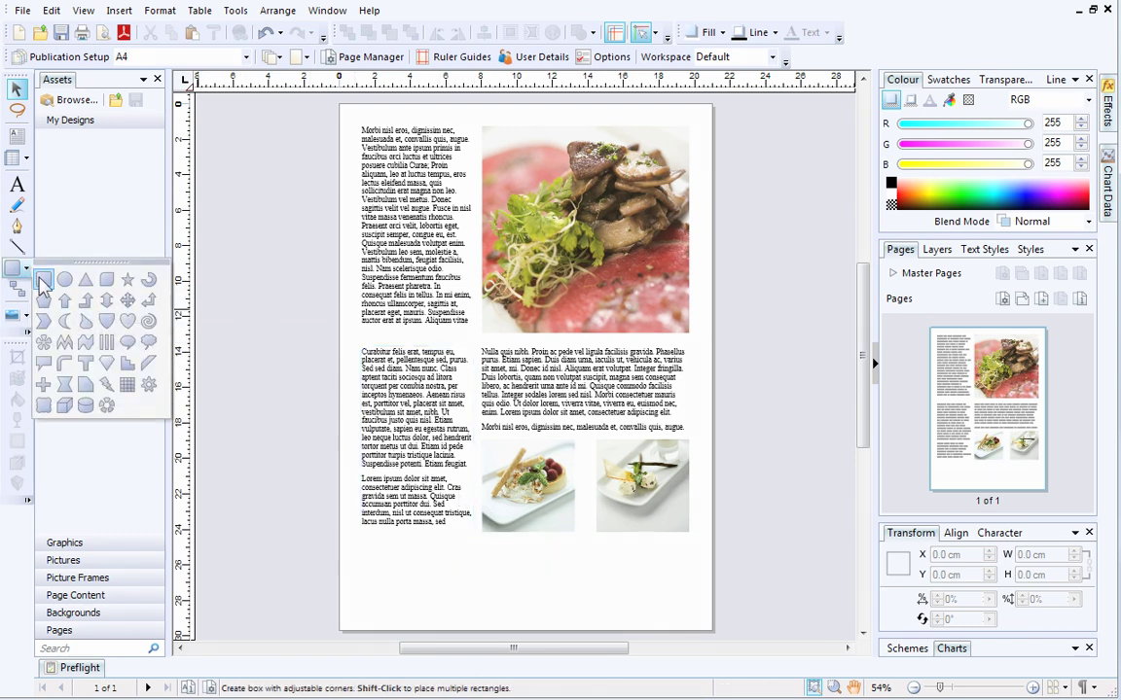
click(43, 281)
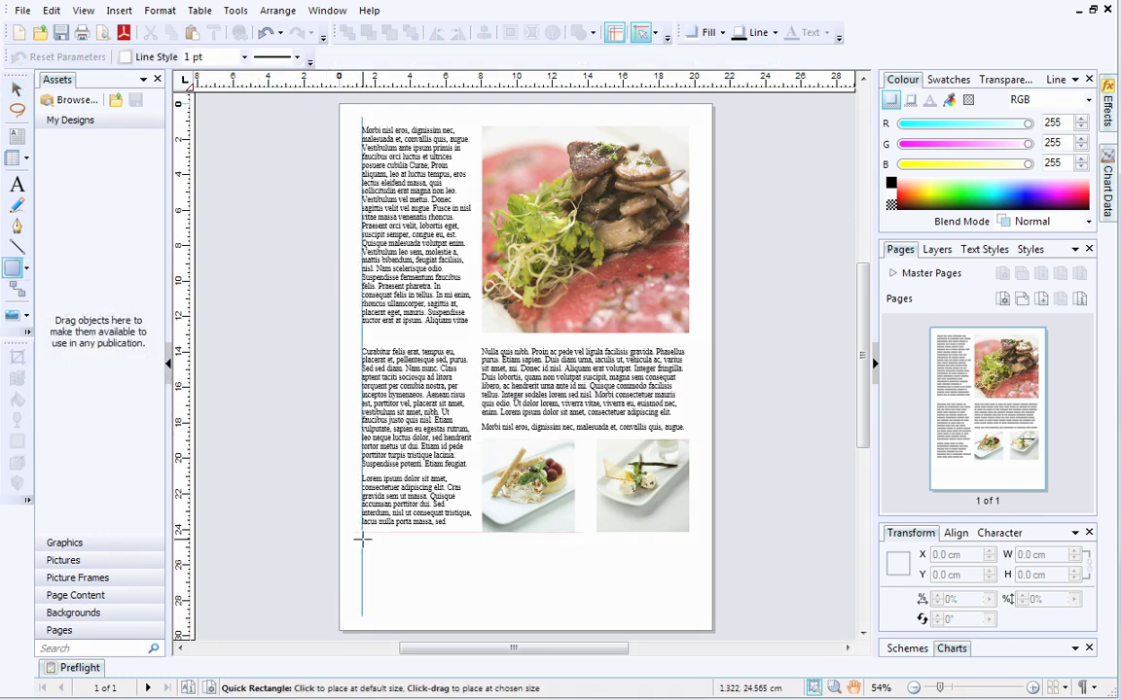
drag(362, 540, 687, 607)
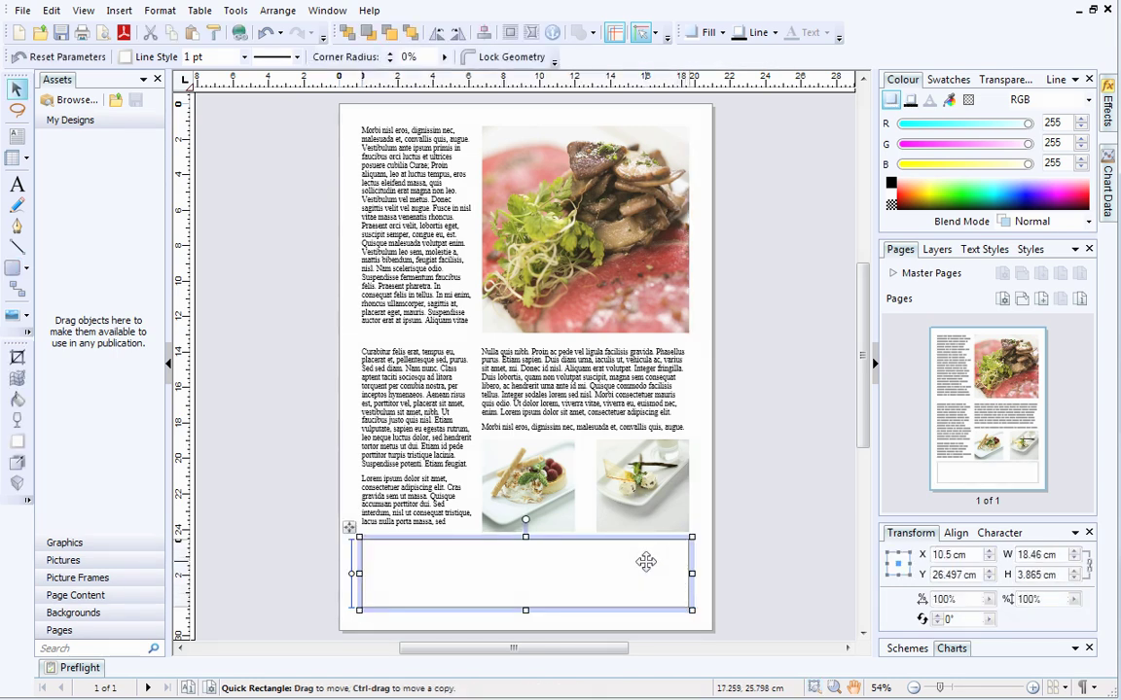
mouse_move(646, 562)
mouse_down()
mouse_move(641, 183)
mouse_move(692, 180)
mouse_move(573, 170)
mouse_move(643, 183)
mouse_move(647, 147)
mouse_move(635, 145)
mouse_move(648, 146)
mouse_move(646, 562)
mouse_up()
- Nudge the bottom rectangle, leaving it at X 10.5 cm, Y 26.497 cm
mouse_move(646, 562)
mouse_down()
mouse_move(603, 483)
mouse_move(655, 460)
mouse_move(581, 301)
mouse_move(575, 393)
mouse_move(656, 345)
mouse_move(628, 233)
mouse_move(545, 316)
mouse_move(581, 468)
mouse_move(635, 475)
mouse_move(647, 563)
mouse_up()
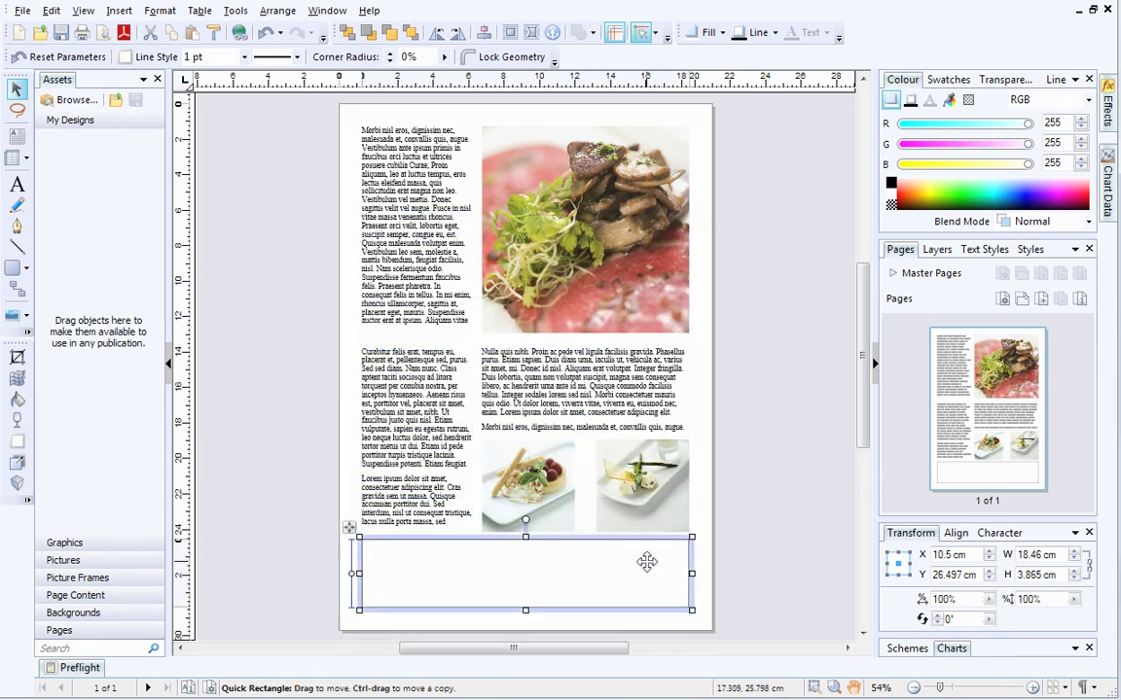